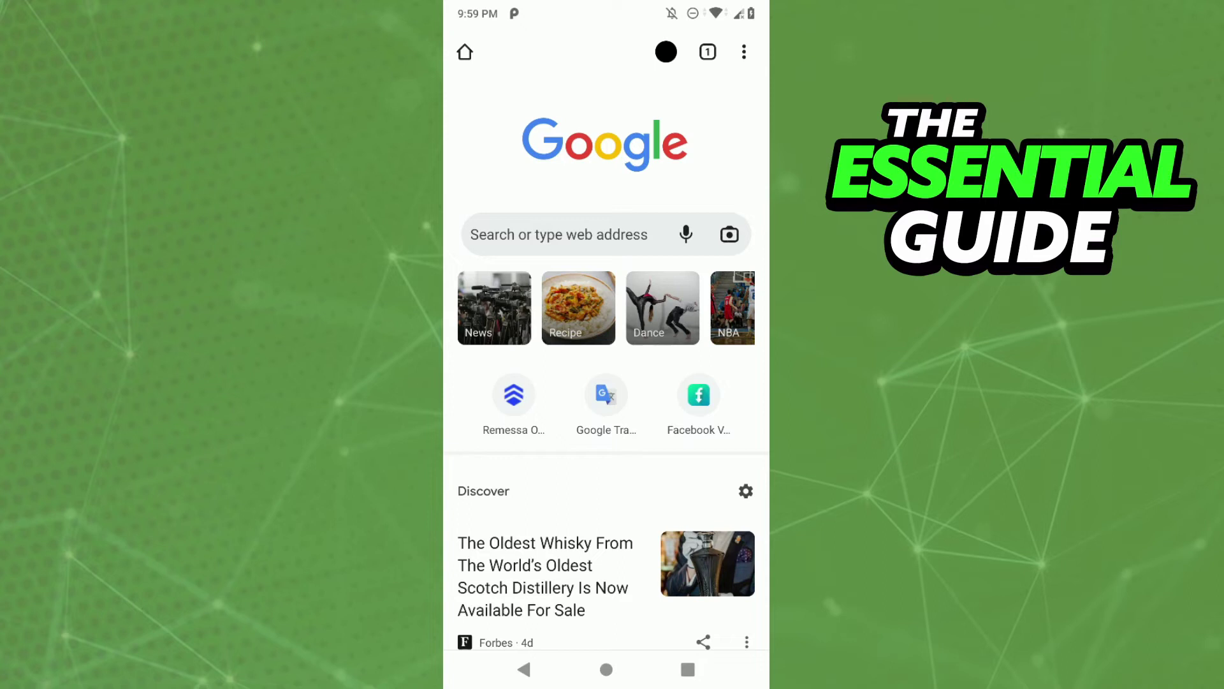
- Open Chrome's Settings page from the three-dot browser menu
click(744, 52)
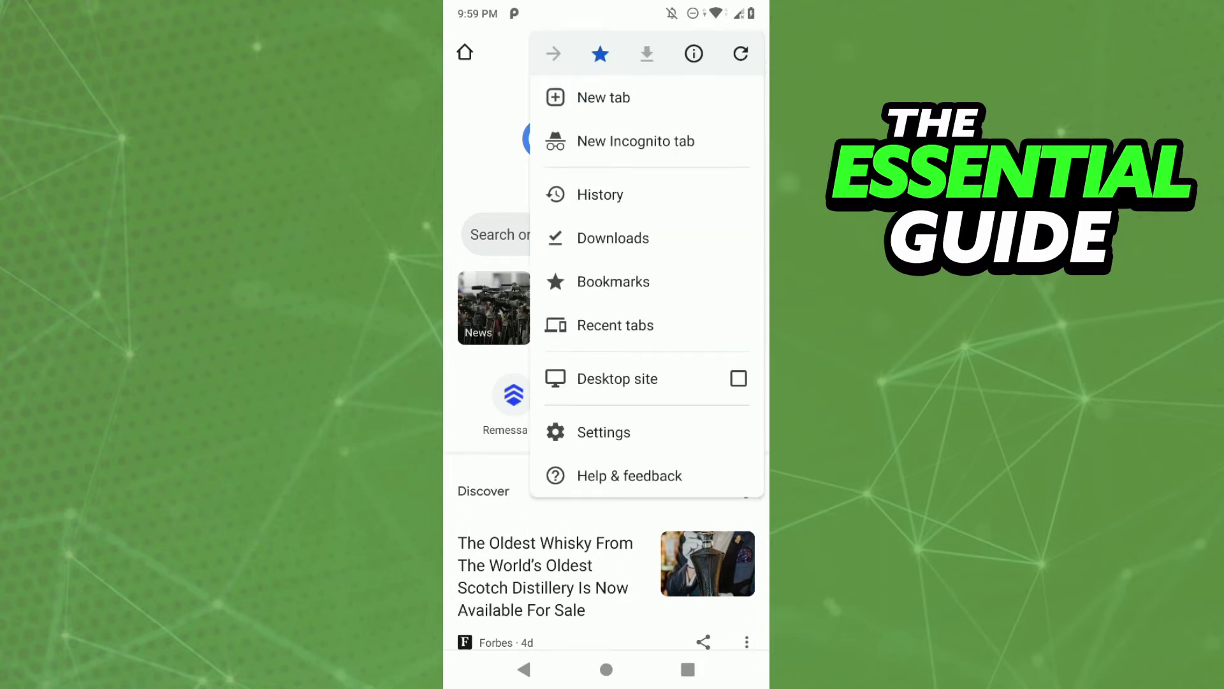
click(604, 432)
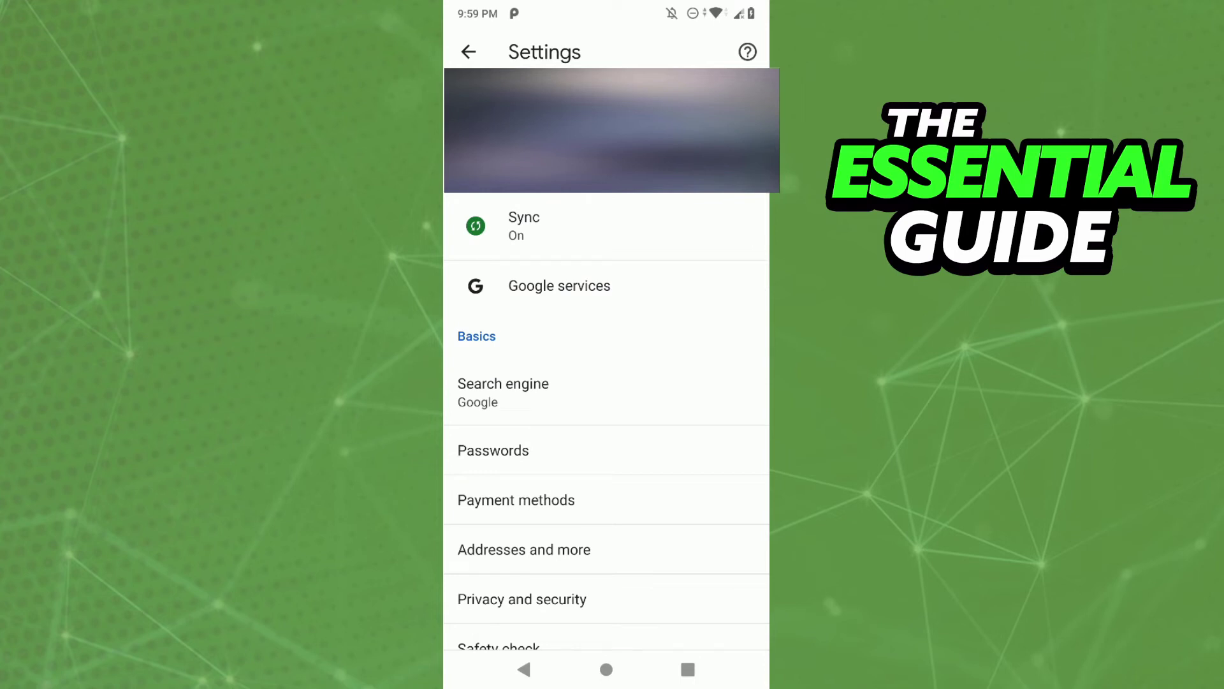
- Open the Passwords page from Chrome Settings
click(493, 449)
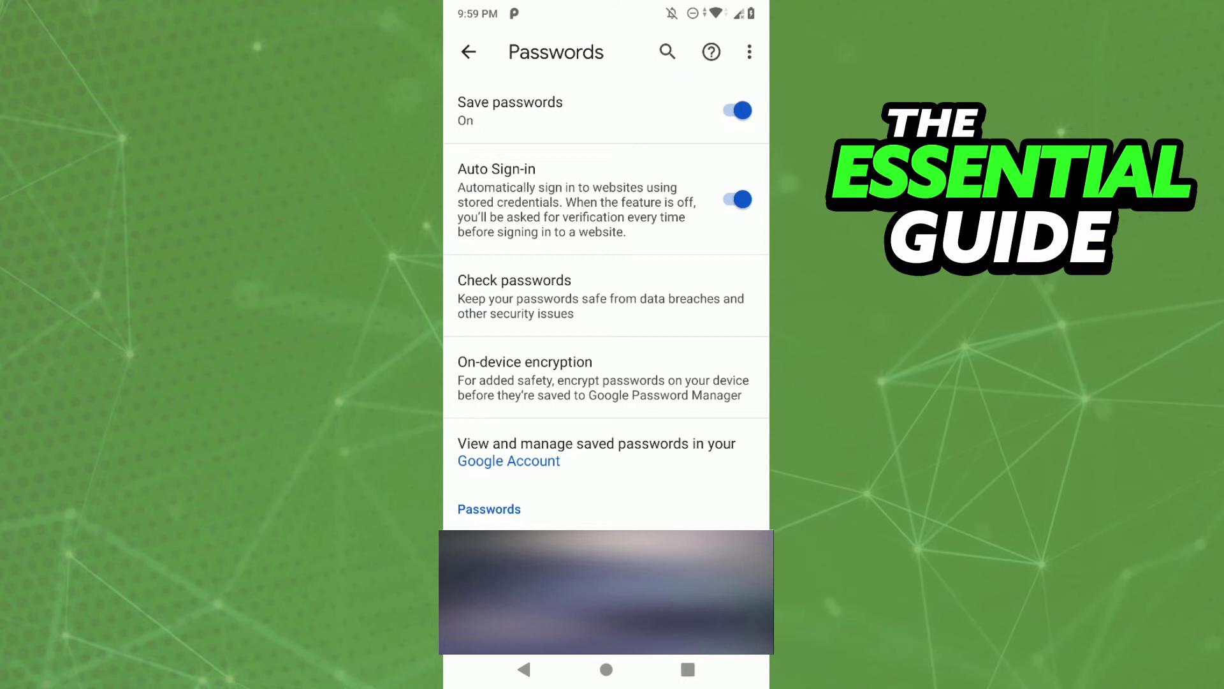